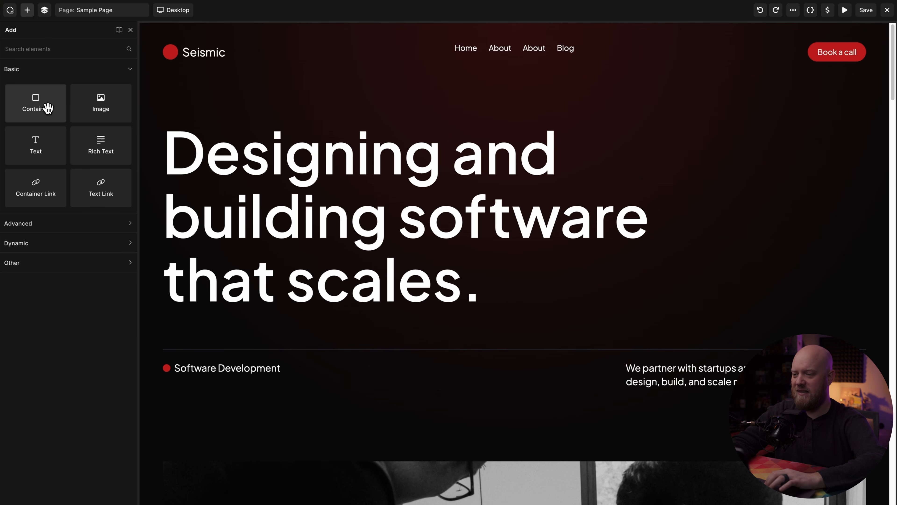
# - Add a container to the end of the page, check its available HTML tags, and delete it
pyautogui.click(48, 107)
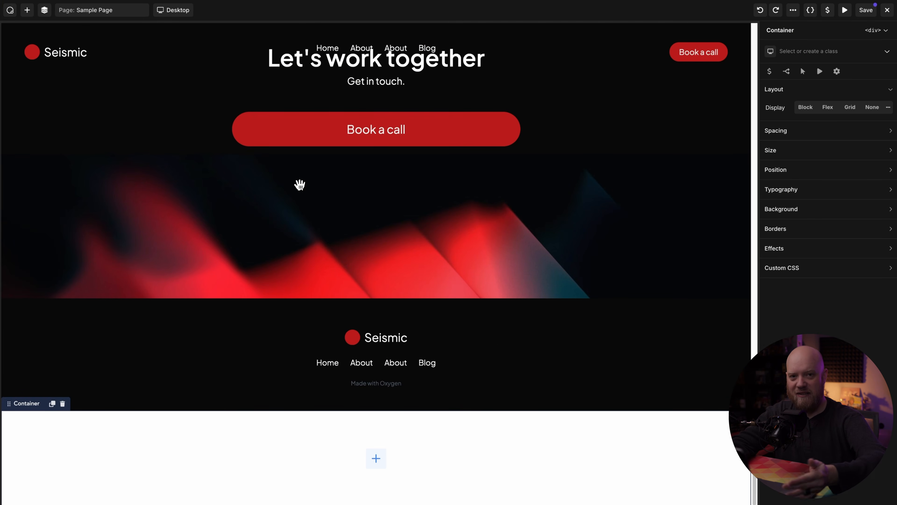
pyautogui.click(885, 31)
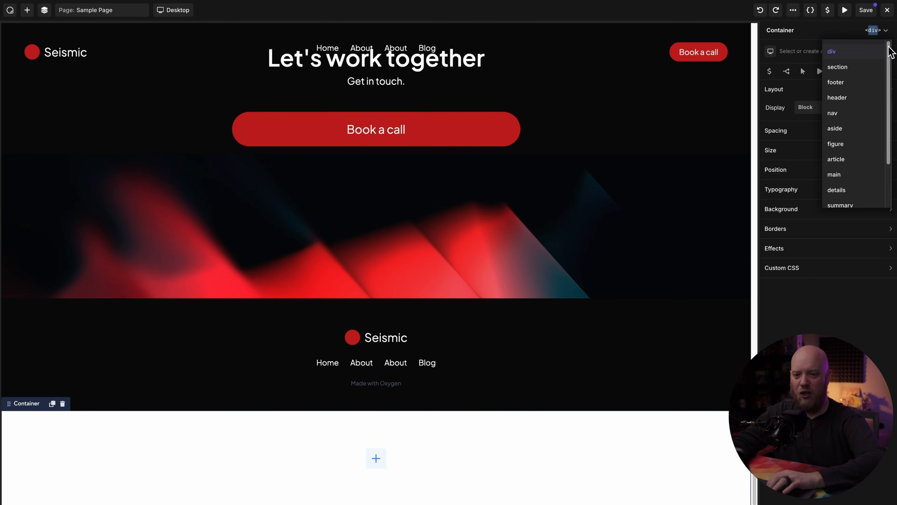
pyautogui.moveTo(888, 53); pyautogui.dragTo(889, 128)
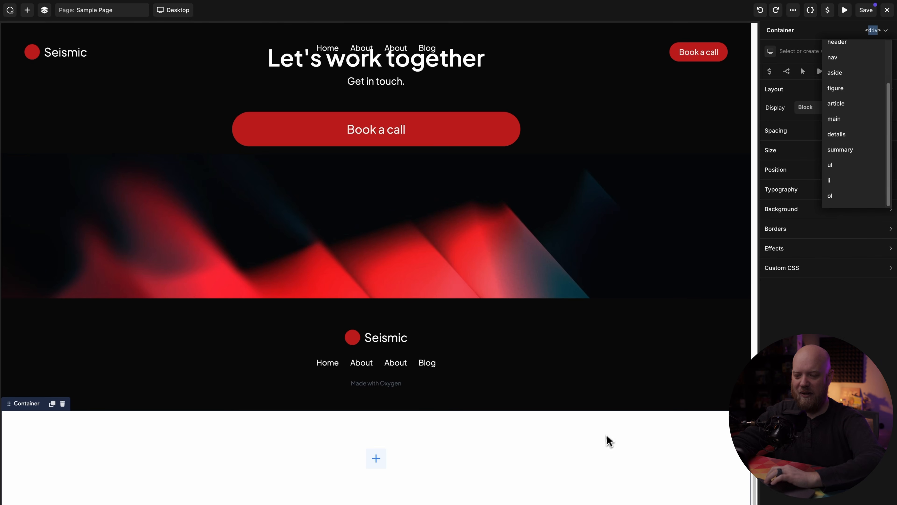
pyautogui.press('Delete')
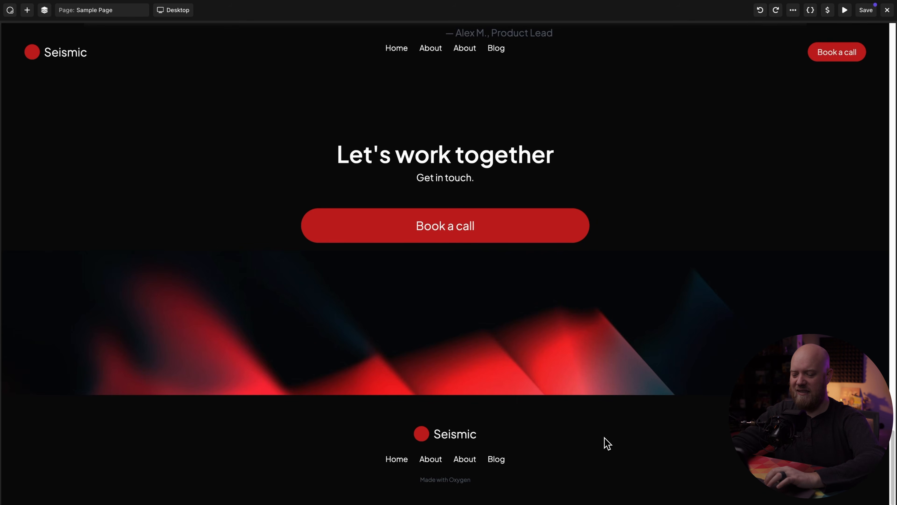
# - Search the elements for "section", add a container with the section tag, and review its other tag options
pyautogui.press('a')
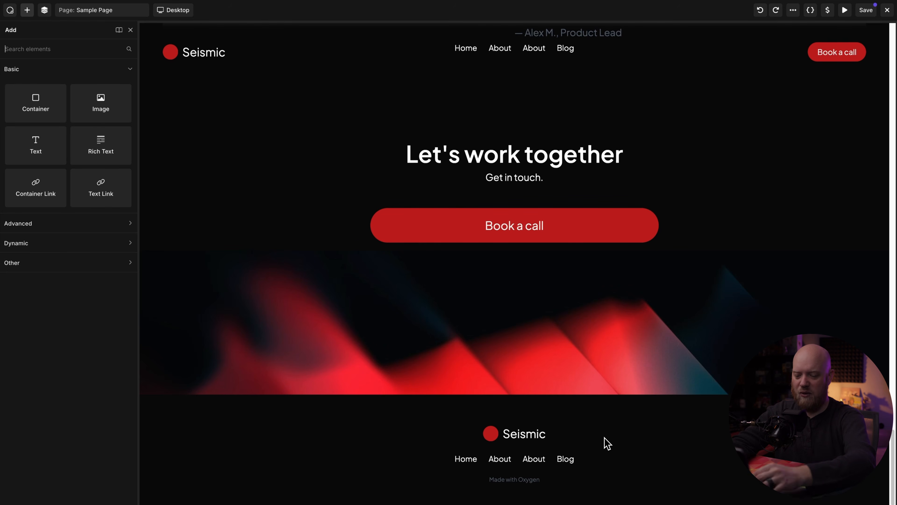
pyautogui.write('section')
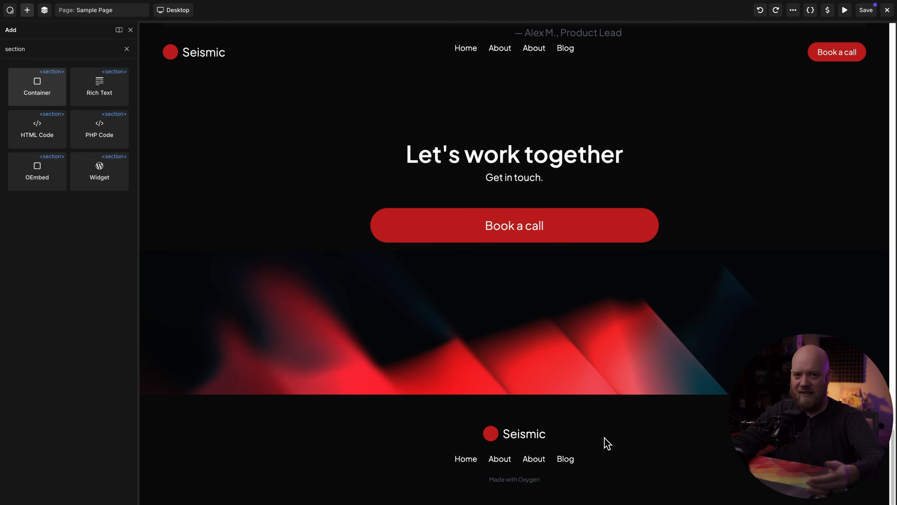
pyautogui.press('Return')
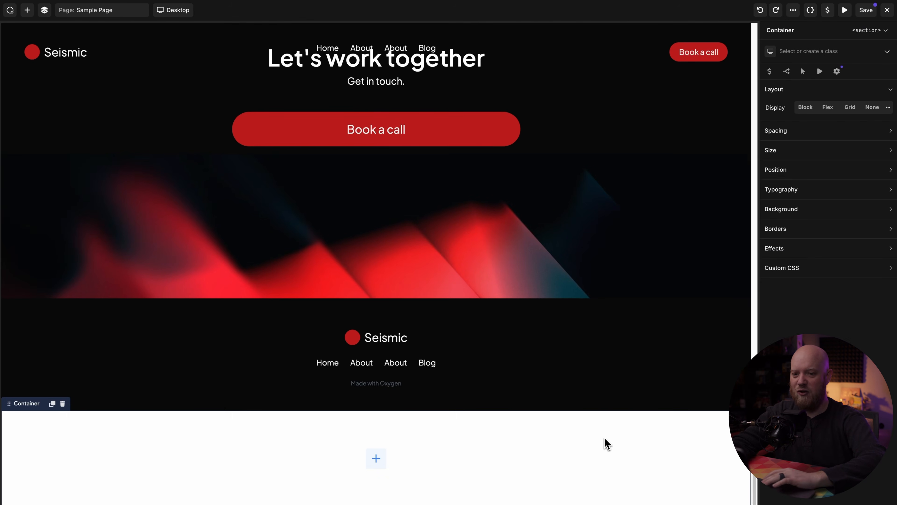
pyautogui.click(883, 31)
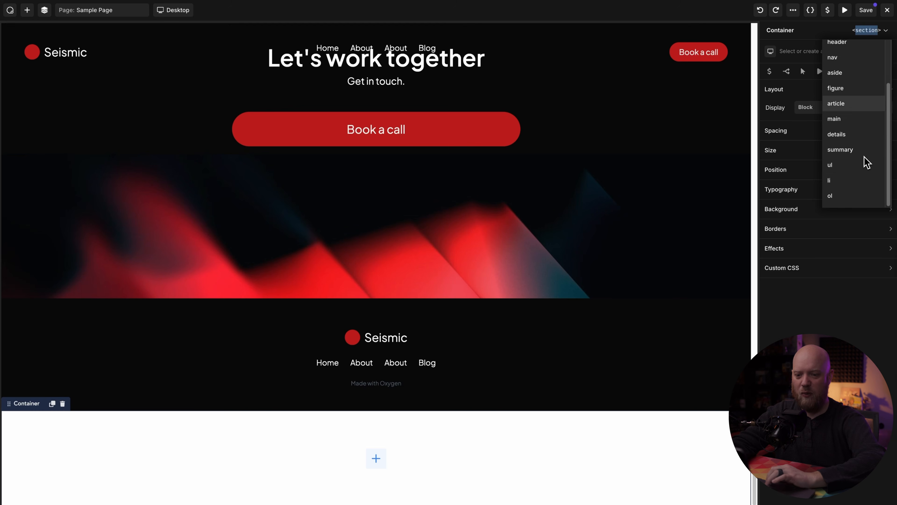
pyautogui.click(895, 31)
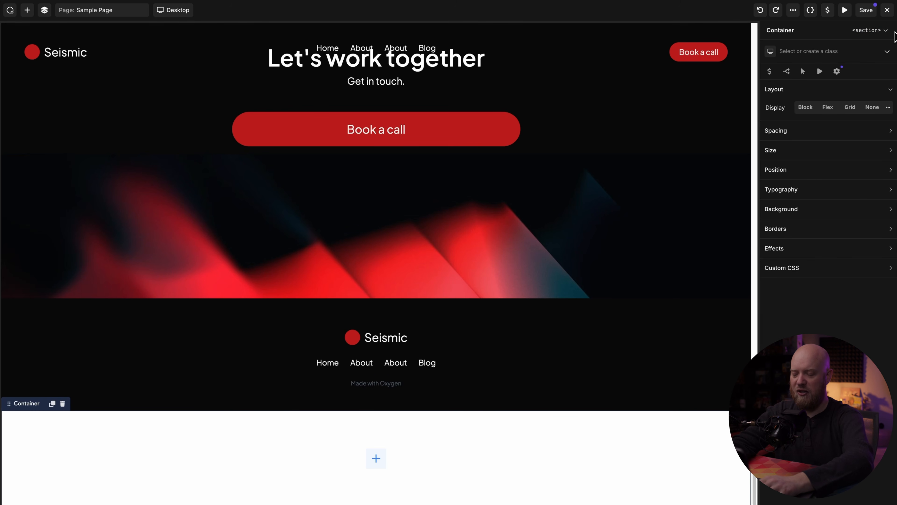
# - Nest a container with the ul tag inside the section, and a container with the li tag inside that list
pyautogui.write('a')
pyautogui.write('ul')
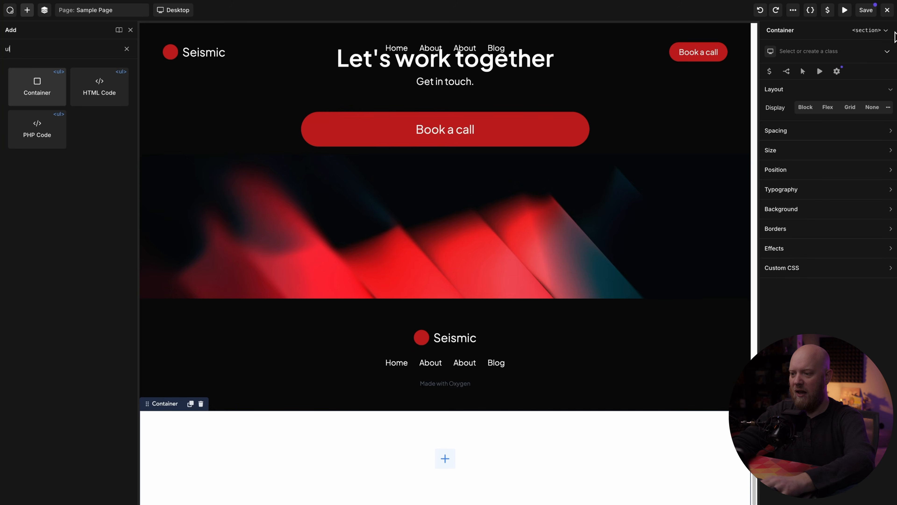
pyautogui.press('Return')
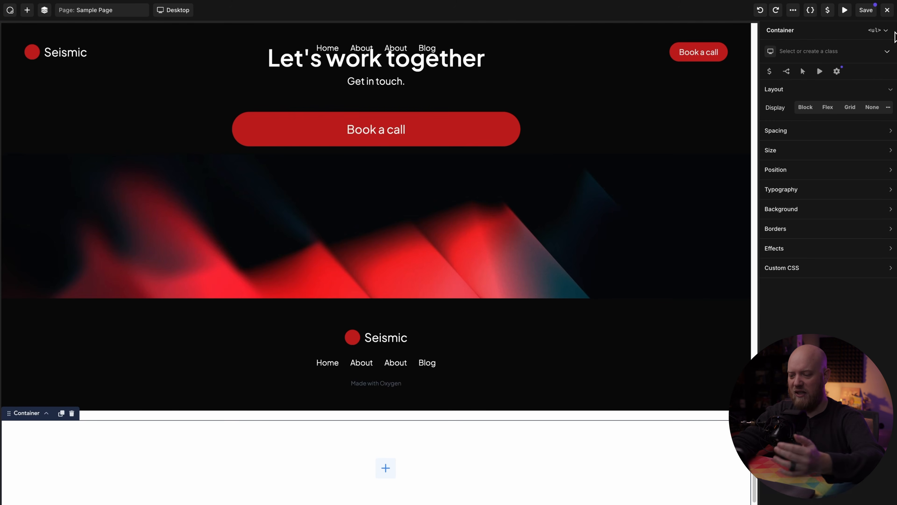
pyautogui.press('a')
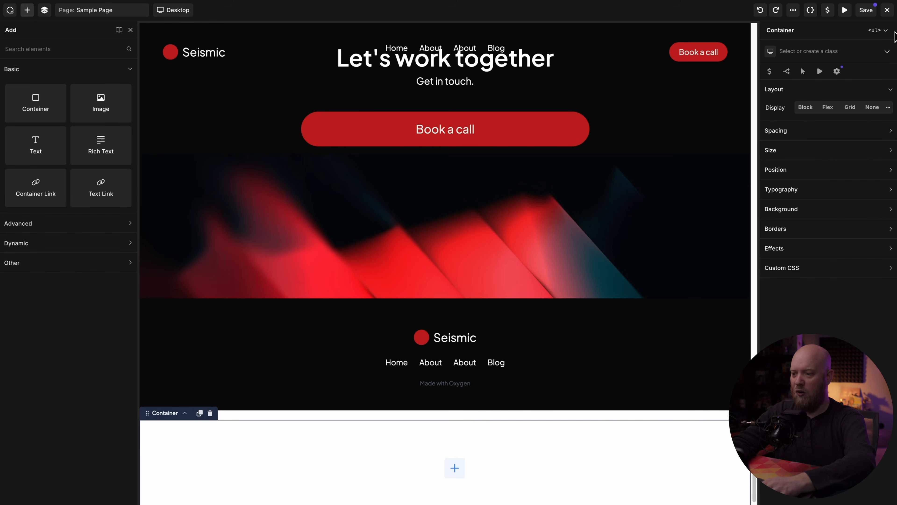
pyautogui.write('li')
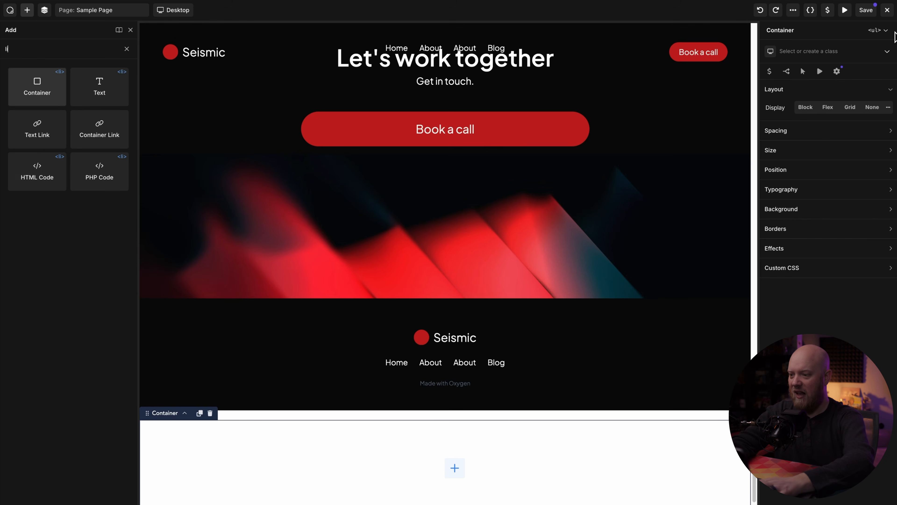
pyautogui.press('Return')
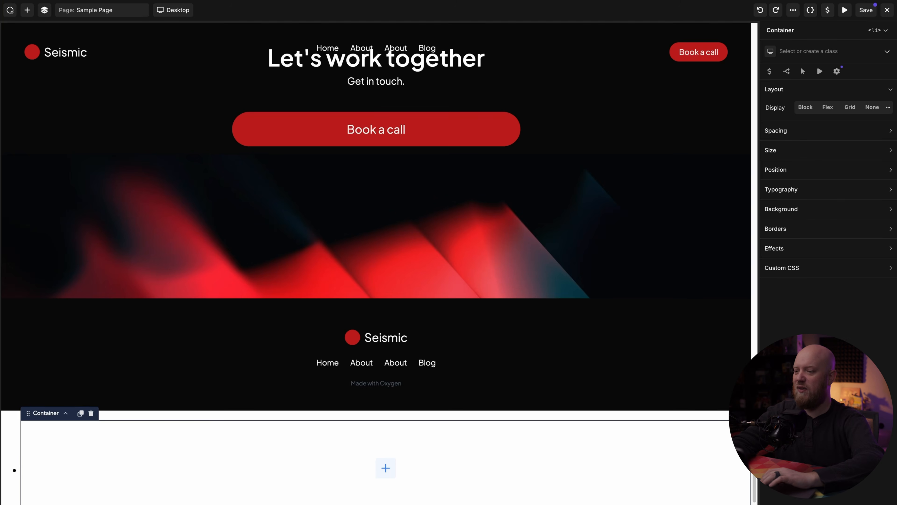
# - Show the page structure and delete the outermost new container together with its nested list containers
pyautogui.click(46, 11)
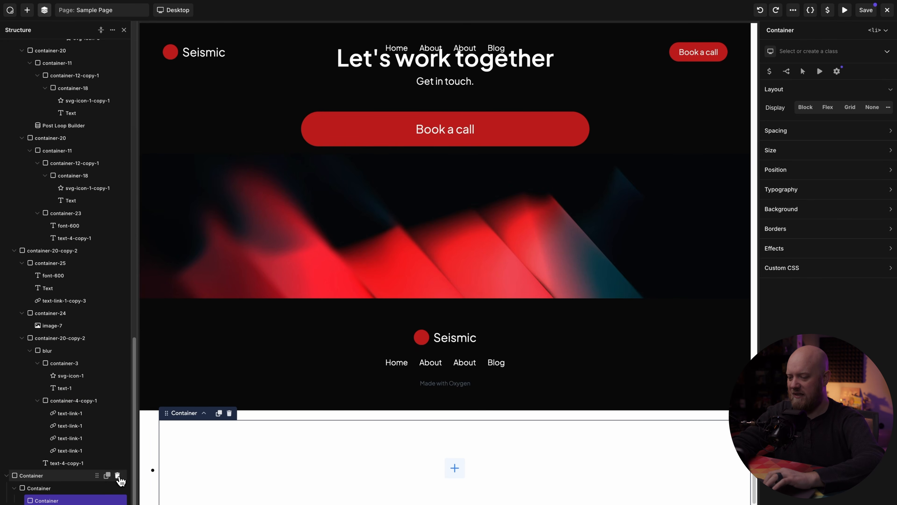
pyautogui.click(117, 475)
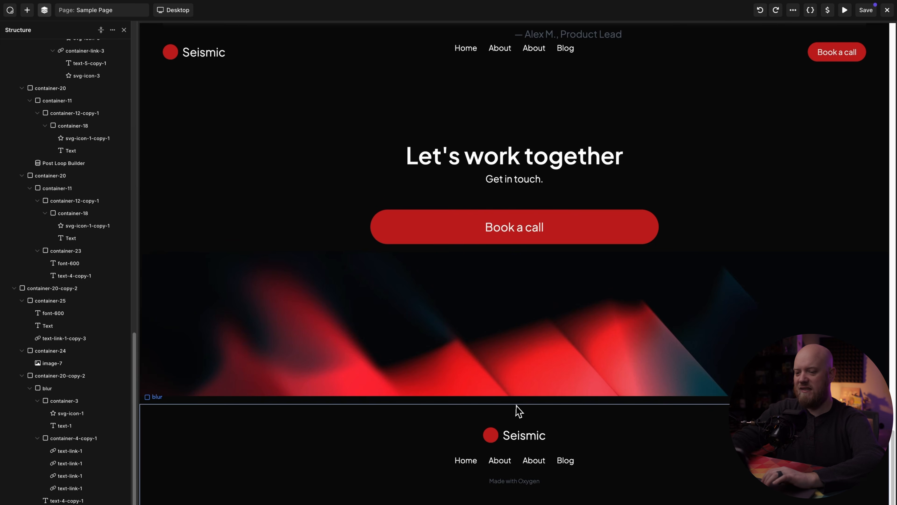
# - Inspect the Testimonials section's nested containers, from container-20 through container-11 and container-12-copy-1 to container-23
pyautogui.scroll(10, 517, 364)
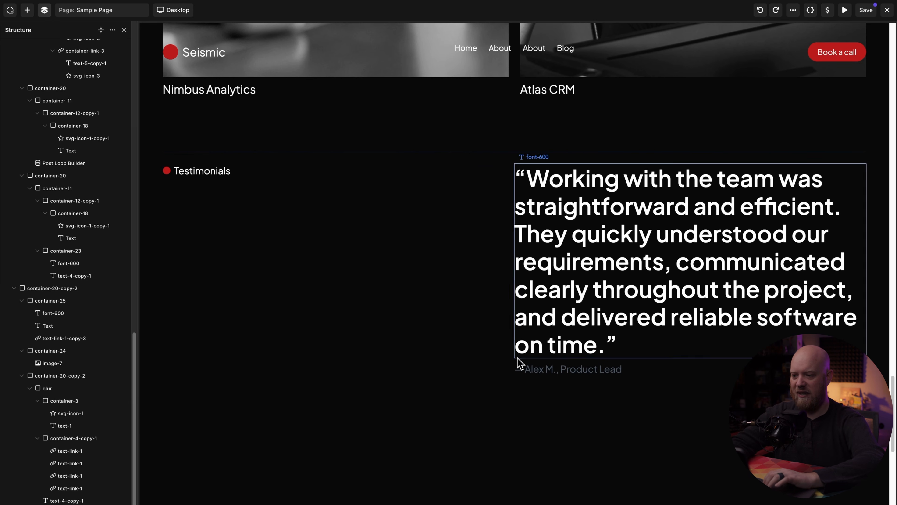
pyautogui.click(542, 392)
pyautogui.click(63, 176)
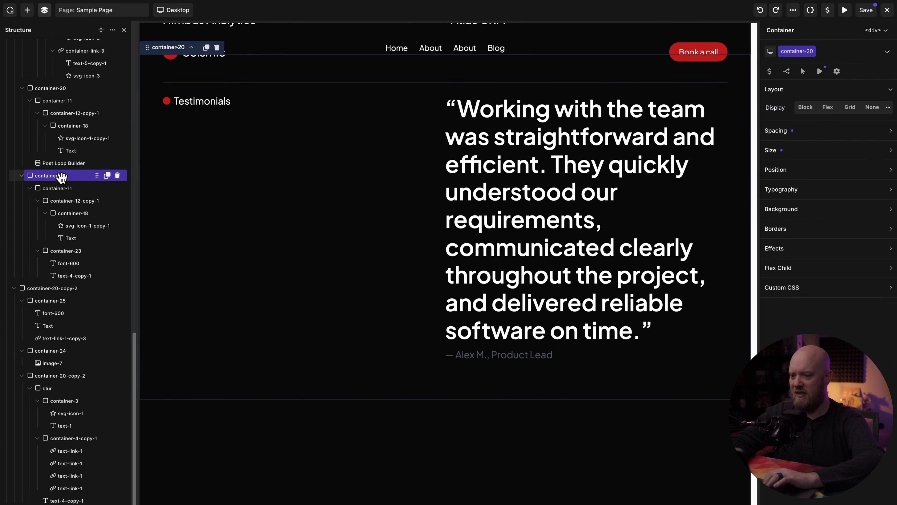
pyautogui.click(64, 188)
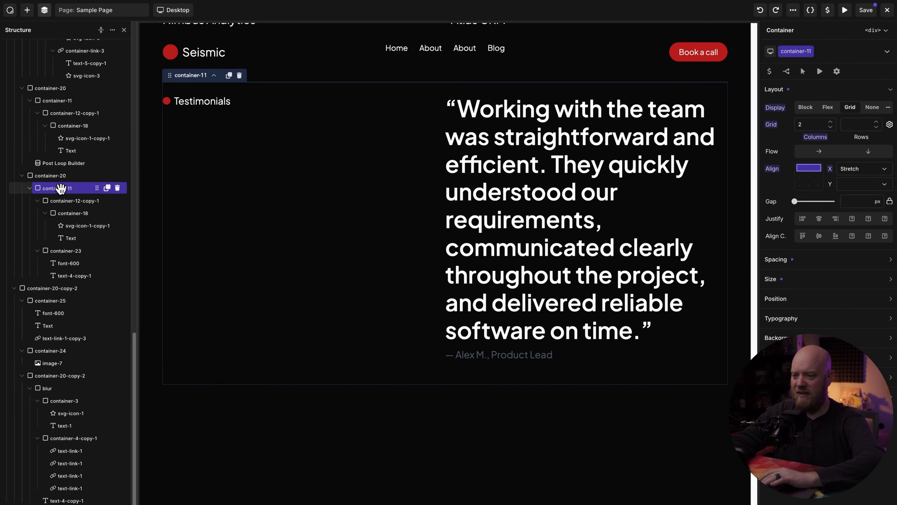
pyautogui.click(77, 201)
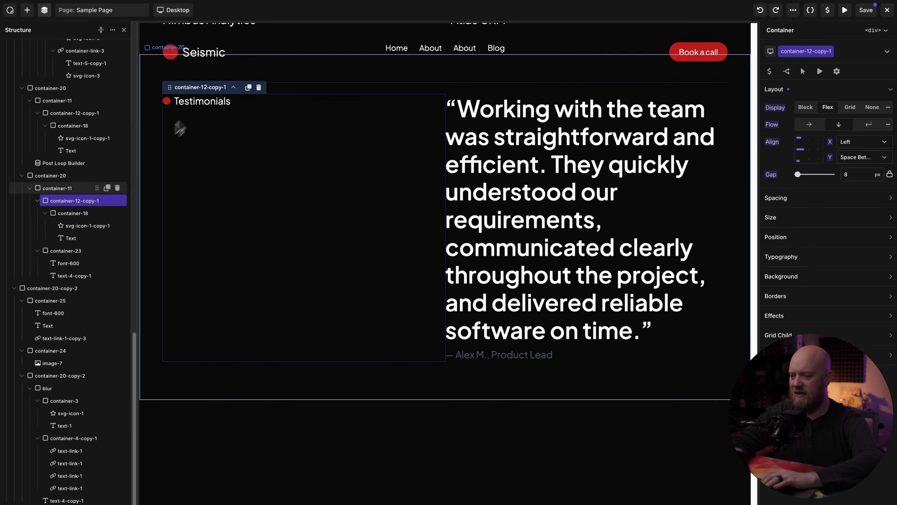
pyautogui.click(85, 248)
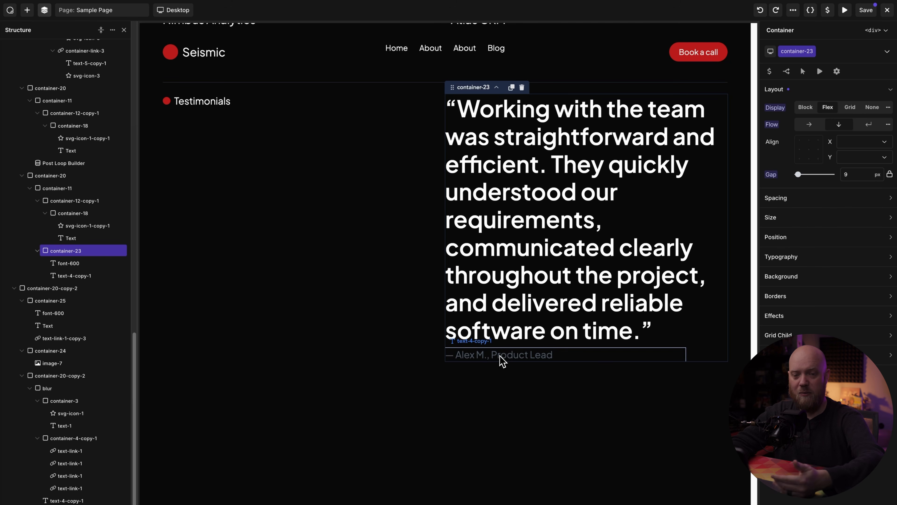
# - Move the attribution line above the testimonial quote and back below it
pyautogui.moveTo(501, 361); pyautogui.dragTo(489, 149)
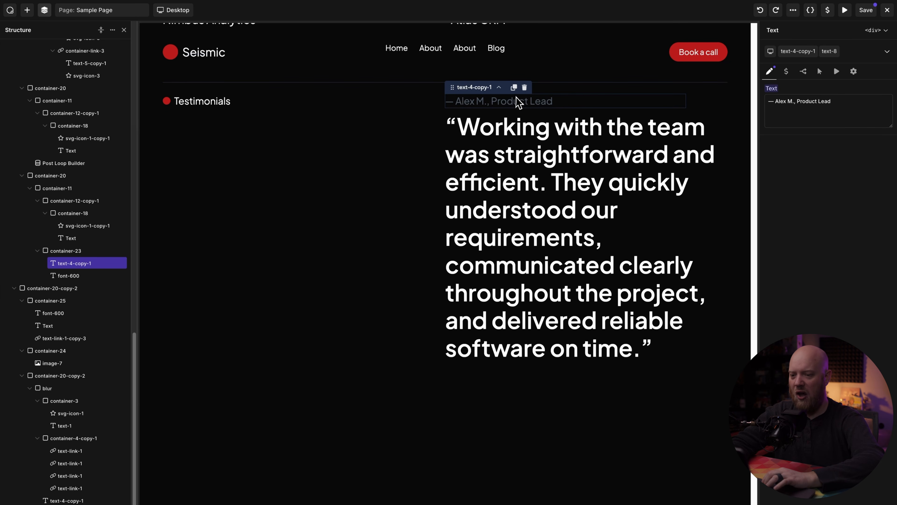
pyautogui.moveTo(515, 363); pyautogui.dragTo(517, 356)
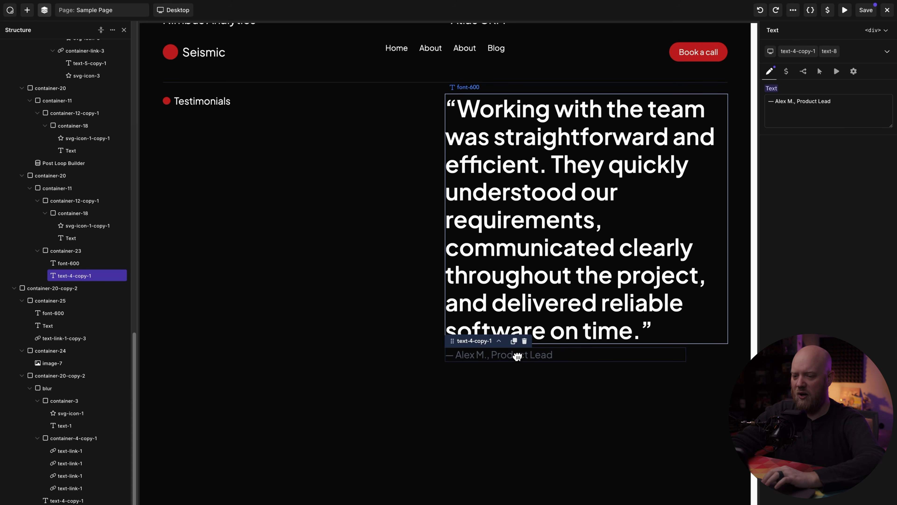
# - Review the elements available to add in the Basic, Advanced, Dynamic and Other categories, and expand all categories
pyautogui.scroll(10, 517, 355)
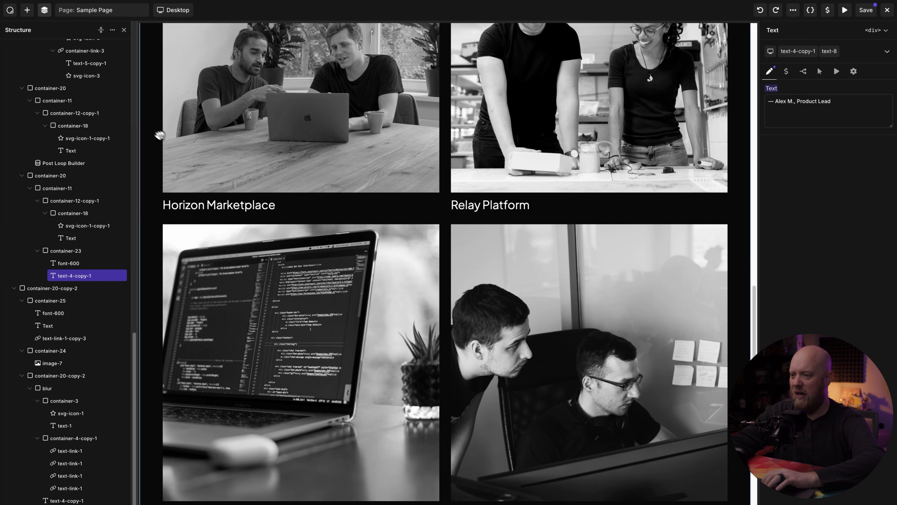
pyautogui.click(26, 9)
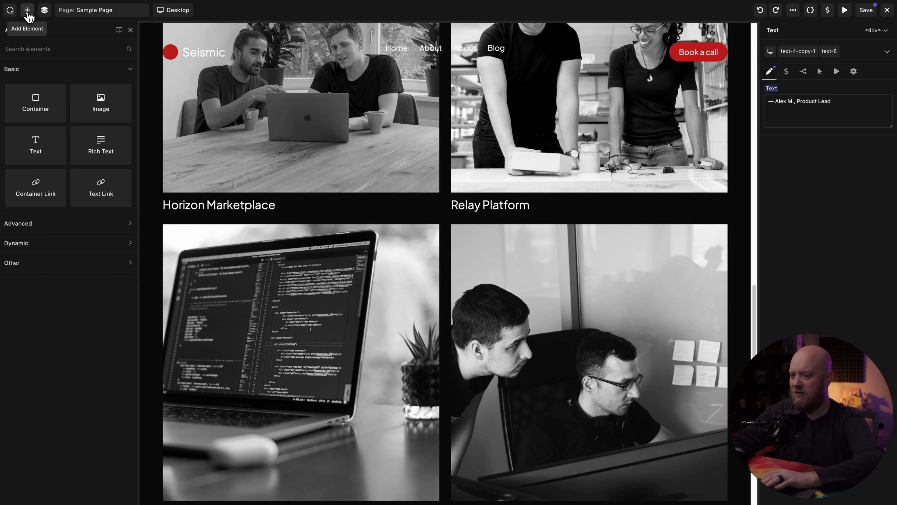
pyautogui.click(60, 69)
pyautogui.click(56, 88)
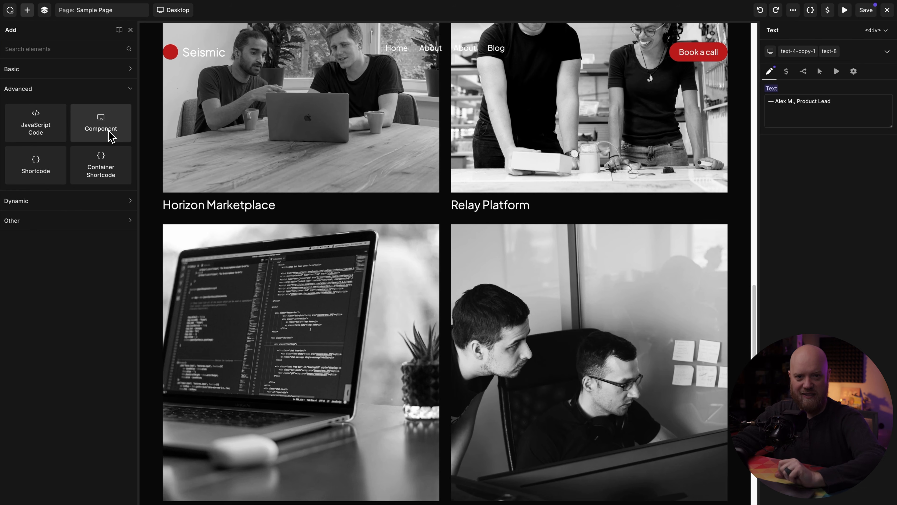
pyautogui.click(88, 89)
pyautogui.click(82, 109)
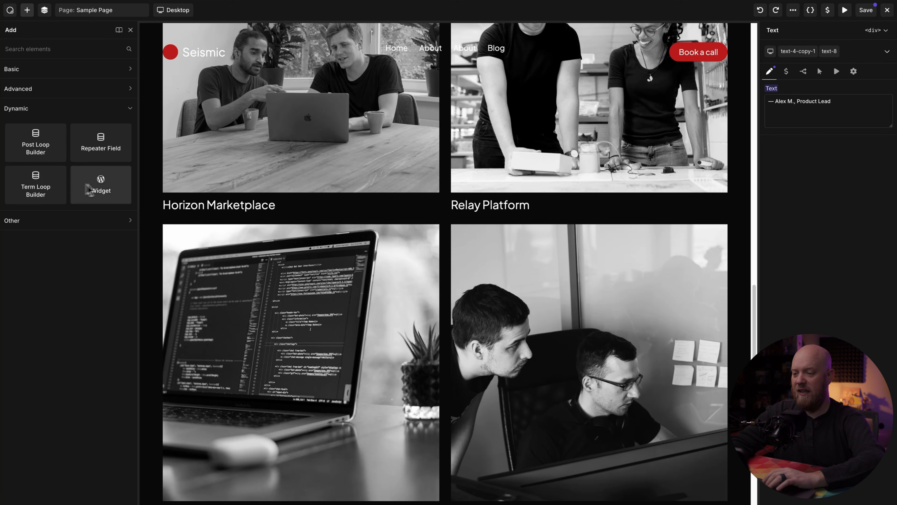
pyautogui.click(99, 108)
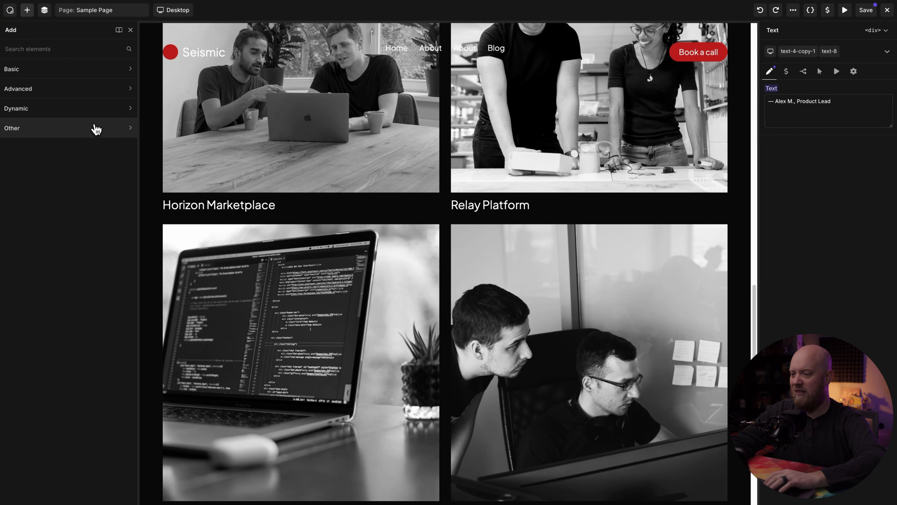
pyautogui.click(94, 128)
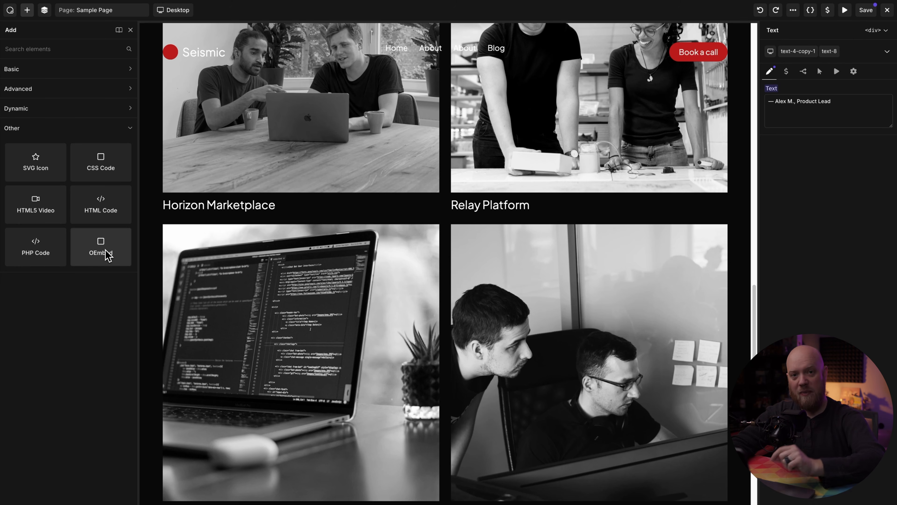
pyautogui.click(129, 85)
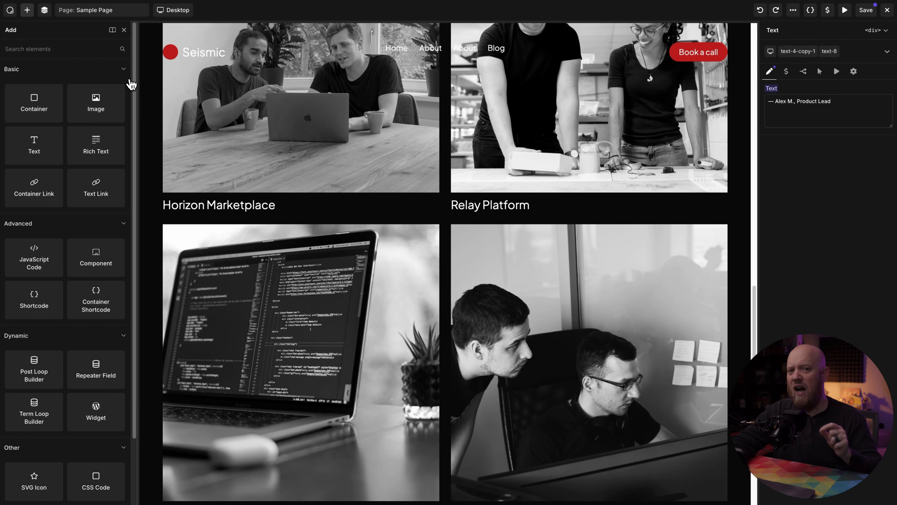